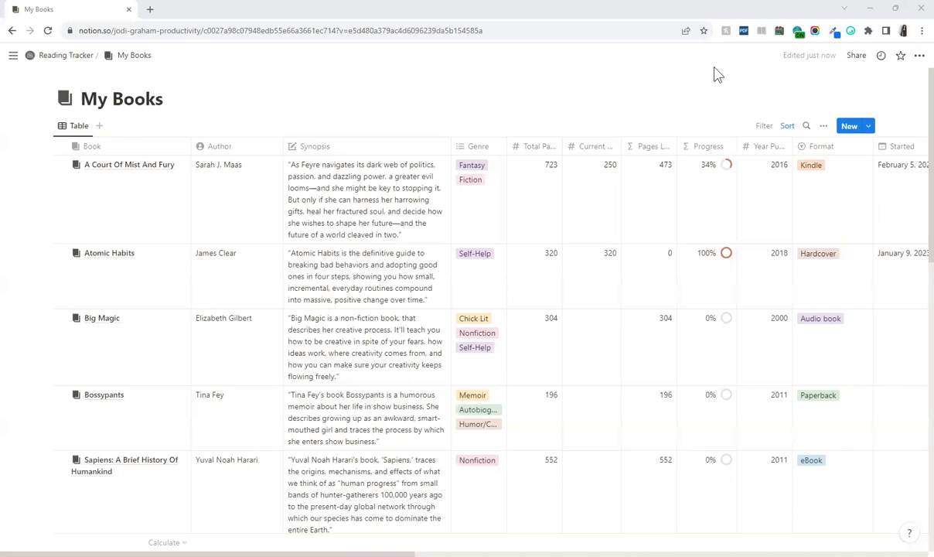
In My Books layout settings, toggle vertical lines and column wrapping off and back on, then view the Open pages in choices
left_click(823, 126)
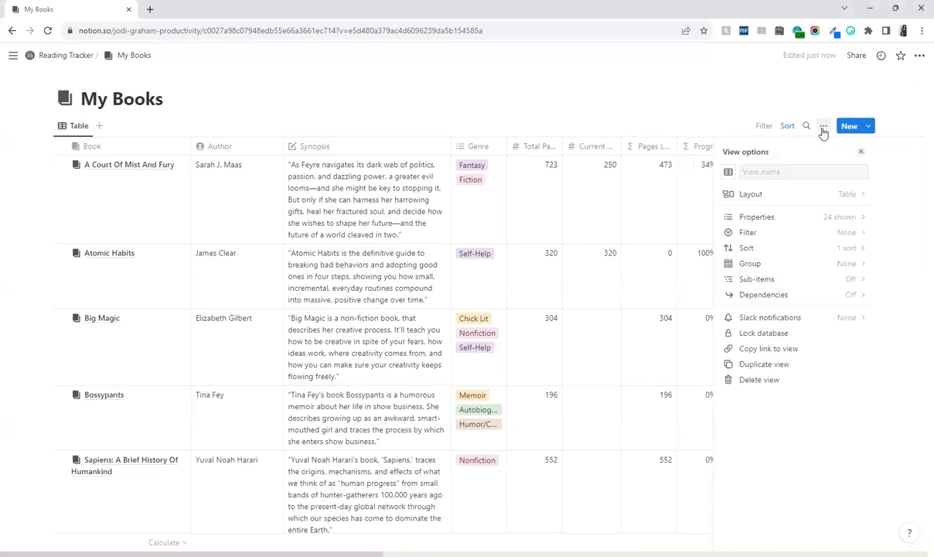
left_click(771, 198)
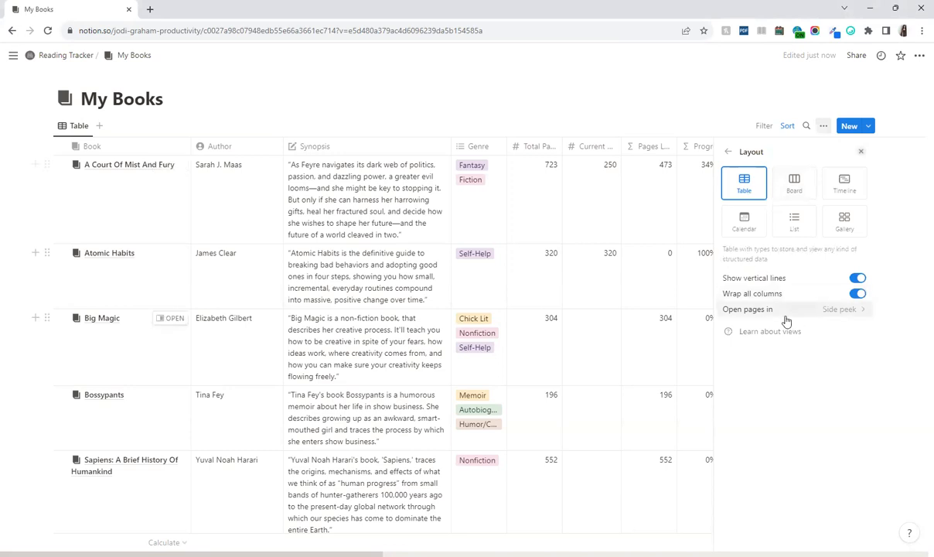
left_click(857, 278)
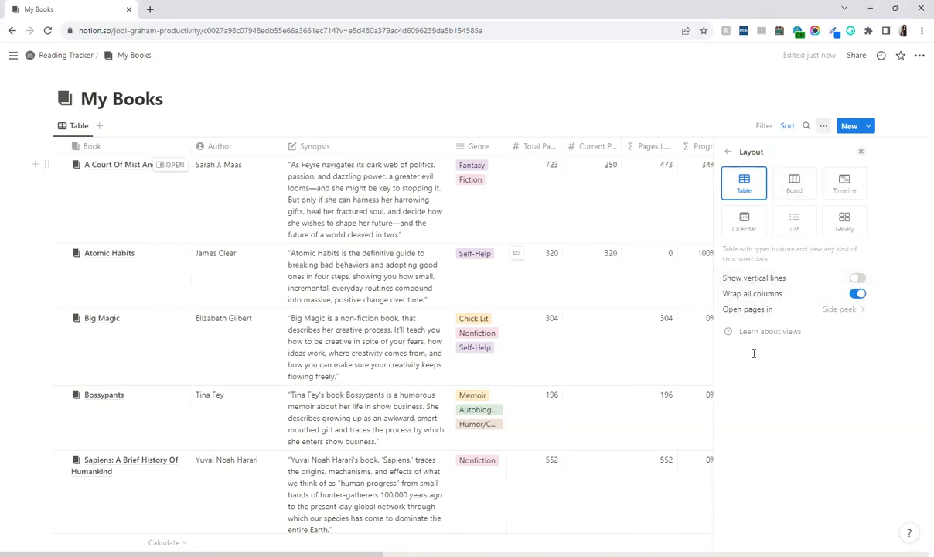
left_click(857, 278)
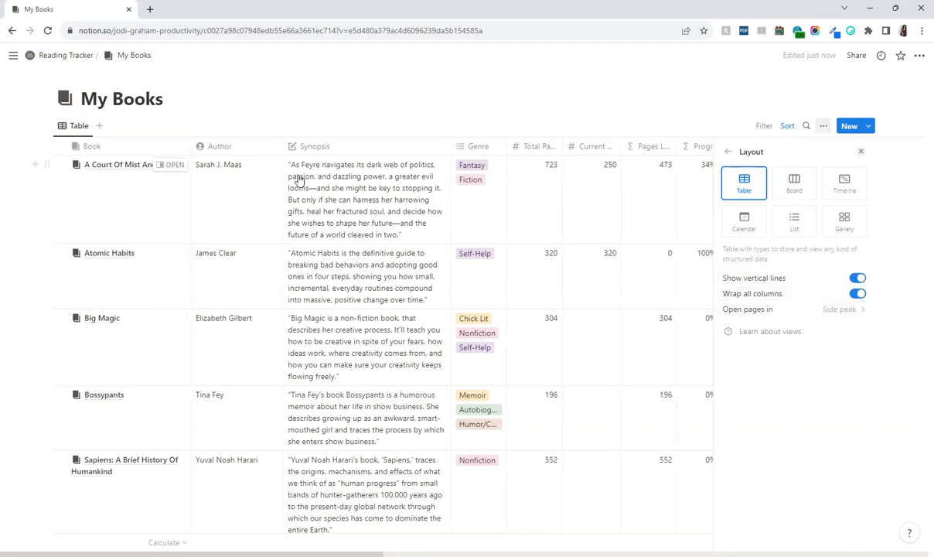
left_click(858, 293)
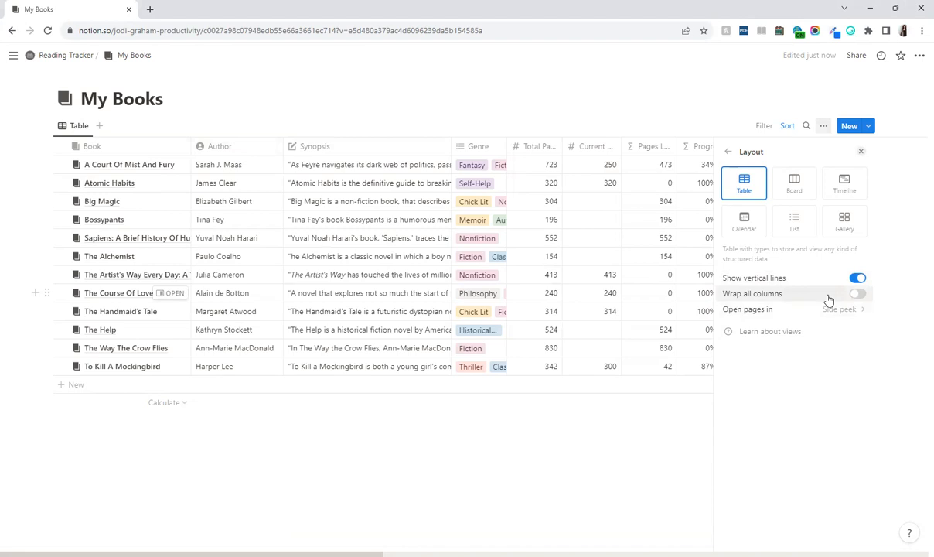
left_click(857, 293)
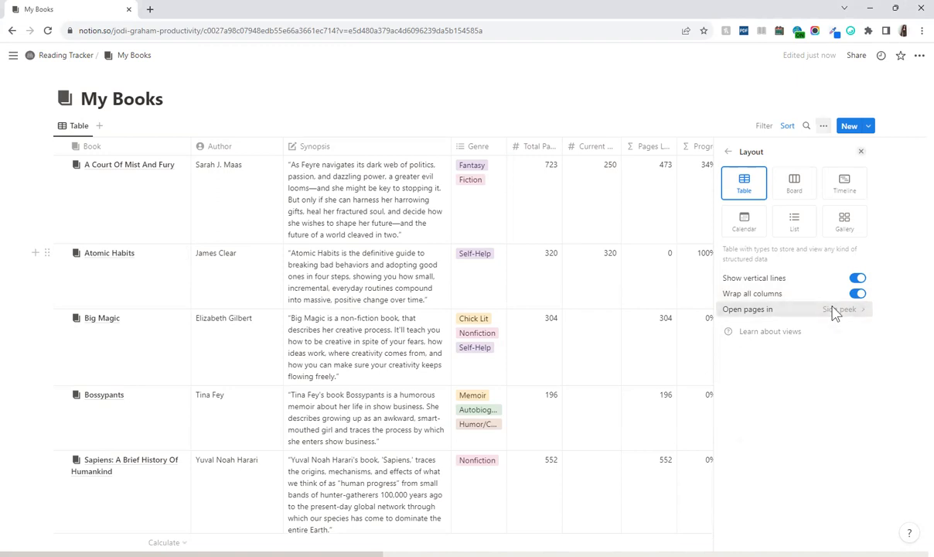
left_click(835, 309)
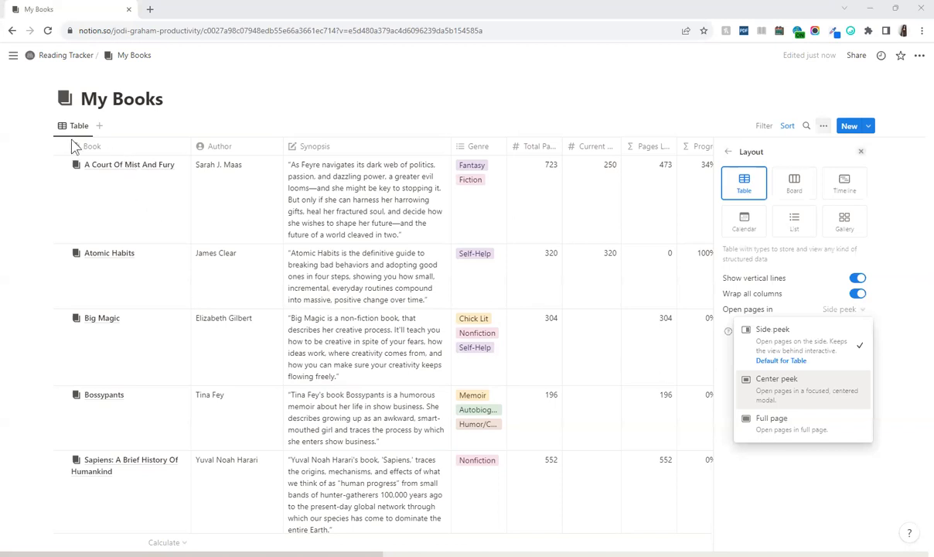
Inspect the Book column's options and icon choices, then close them
left_click(99, 150)
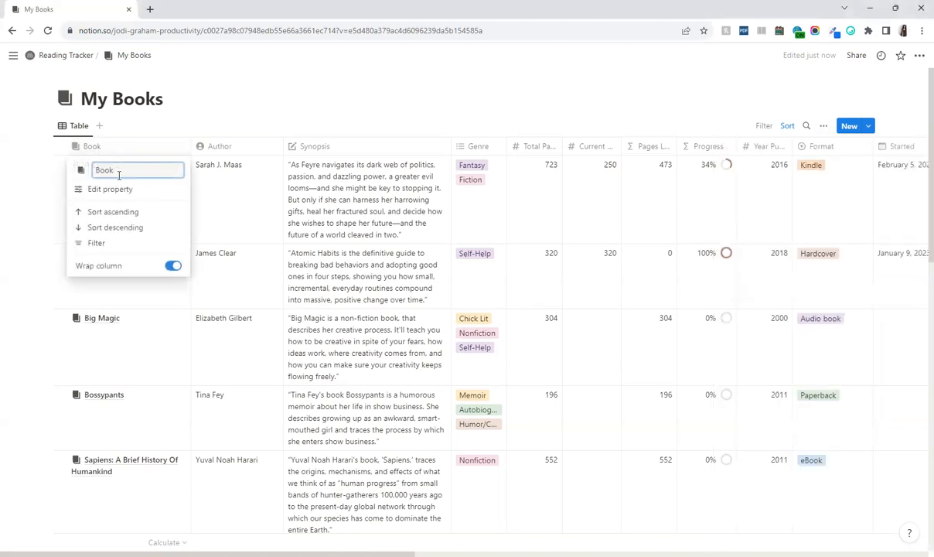
double_click(105, 170)
left_click(81, 170)
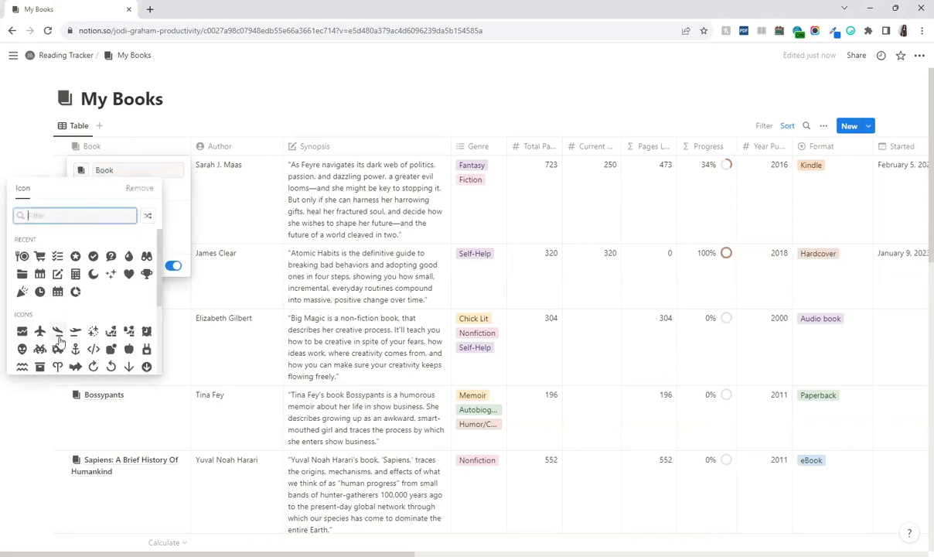
left_click(78, 124)
left_click(78, 123)
Duplicate the Table view as Table (1) and return to the original Table view
left_click(77, 129)
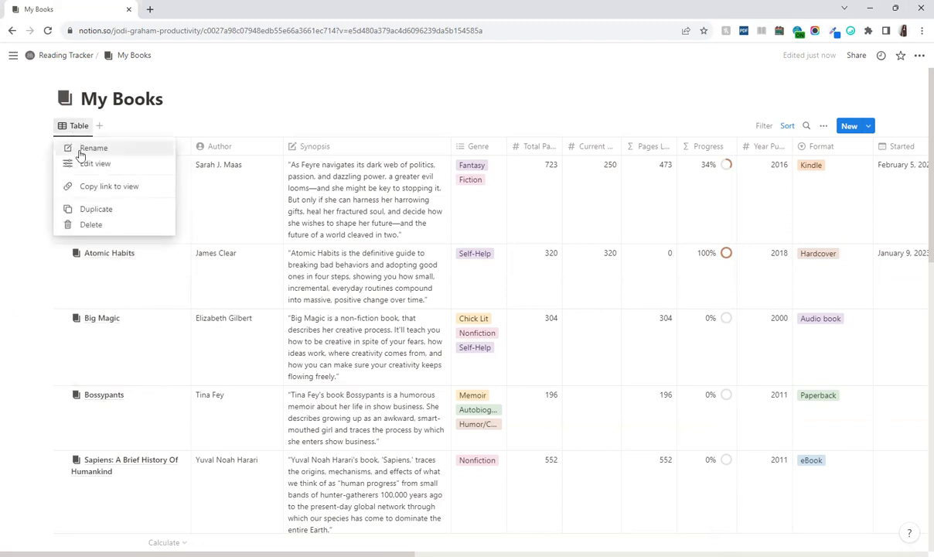
left_click(89, 210)
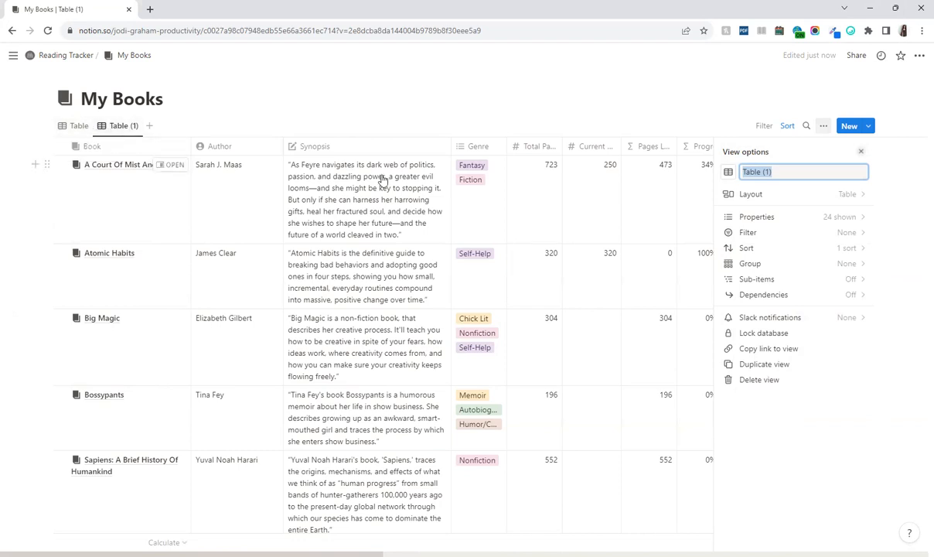
left_click(76, 125)
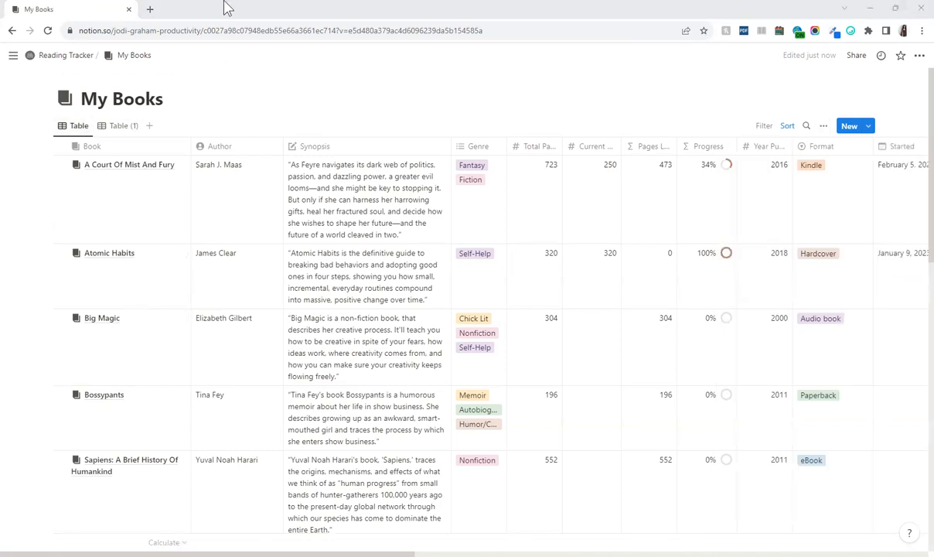
scroll(539, 290, "down", 10)
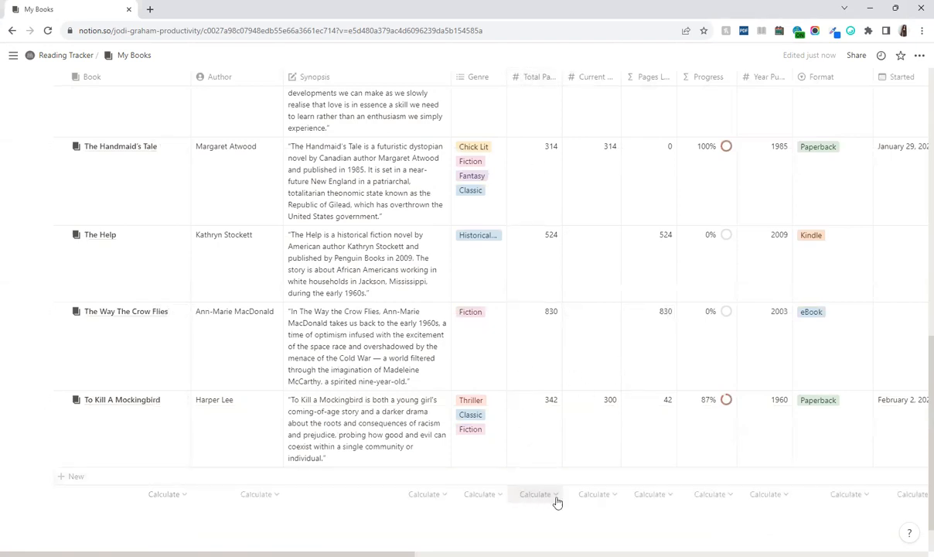
left_click(555, 498)
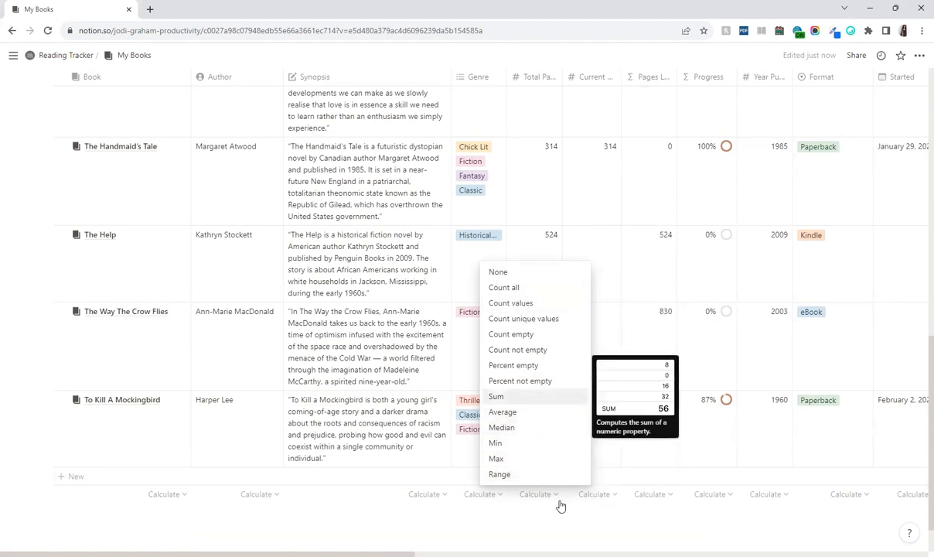
left_click(510, 398)
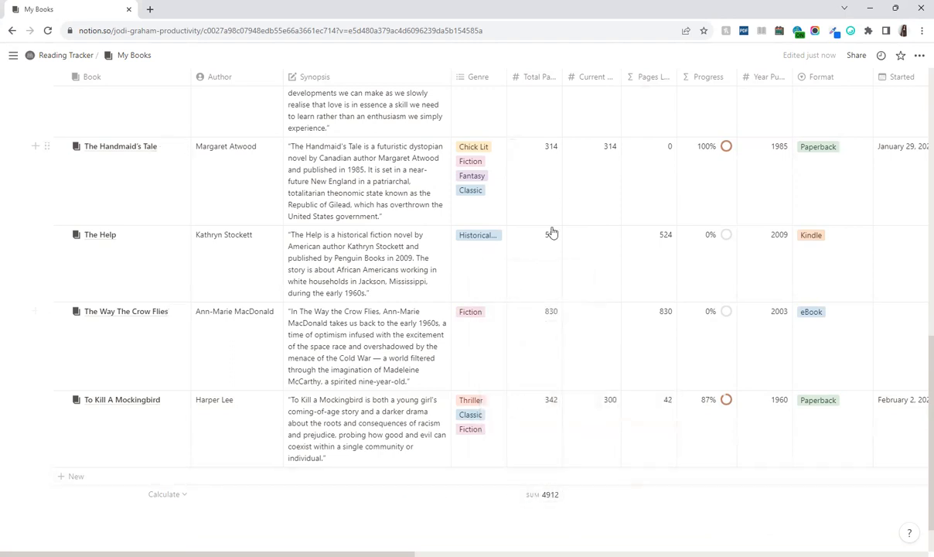
left_click(540, 499)
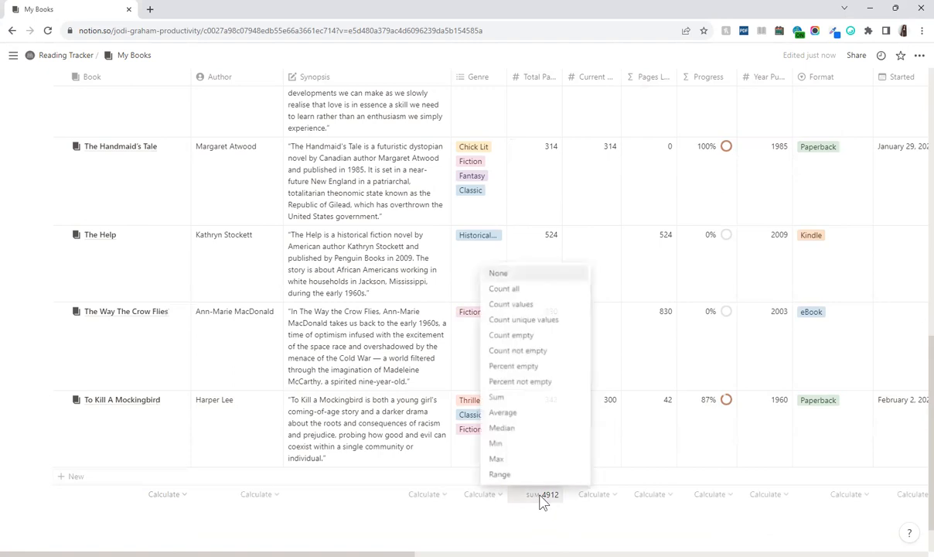
left_click(504, 272)
scroll(97, 424, "up", 10)
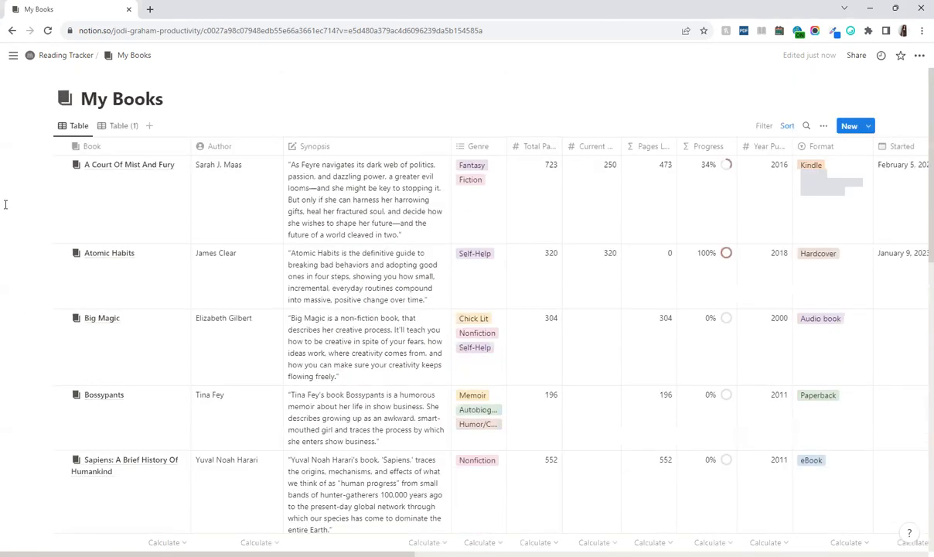
left_click_drag(38, 175, 150, 475)
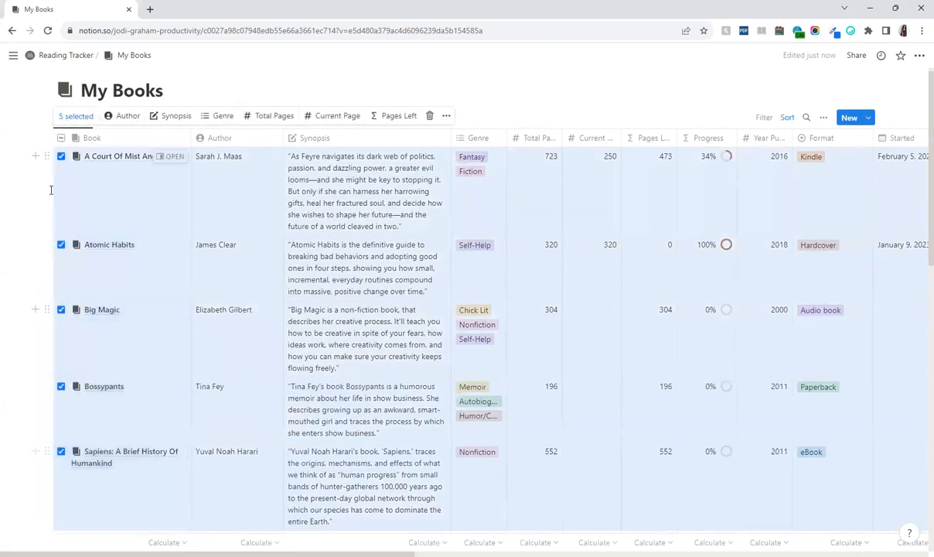
scroll(72, 427, "down", 1)
left_click(62, 485)
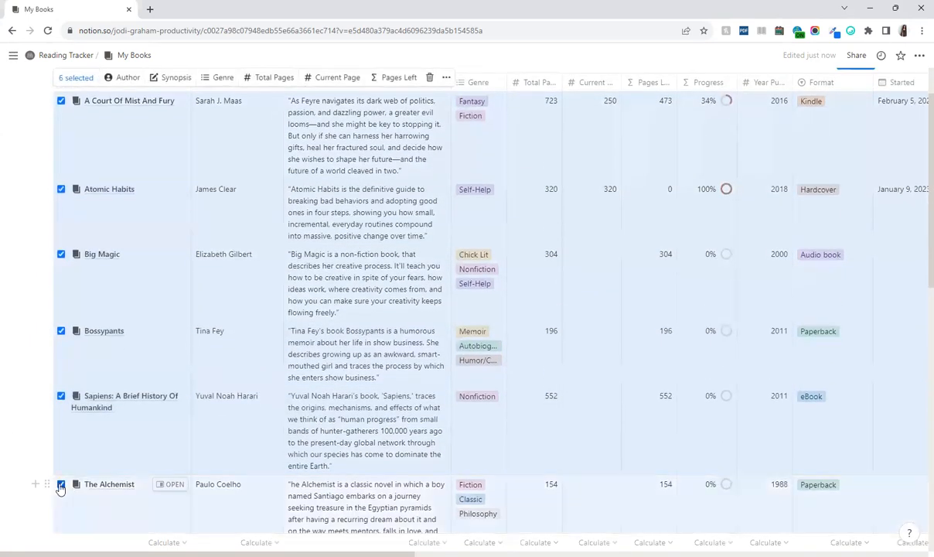
left_click(46, 395)
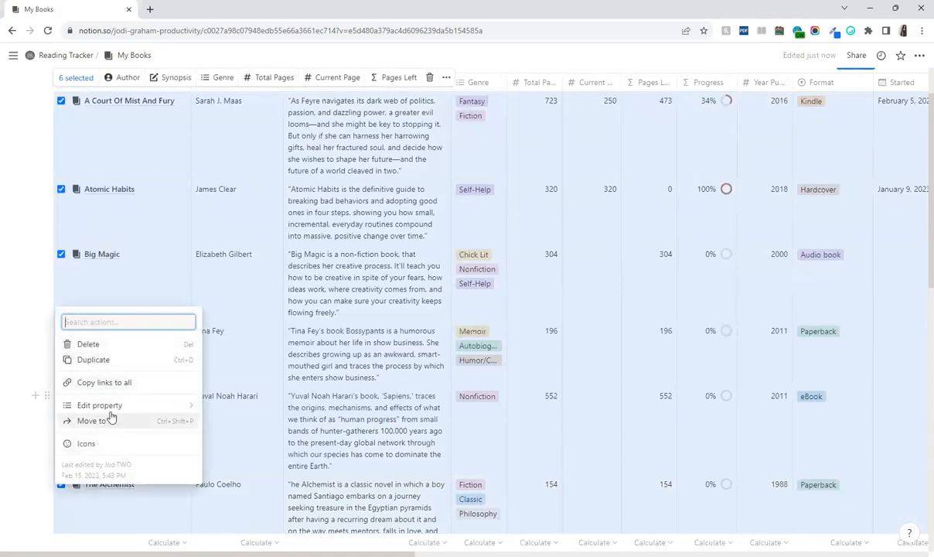
mouse_move(115, 410)
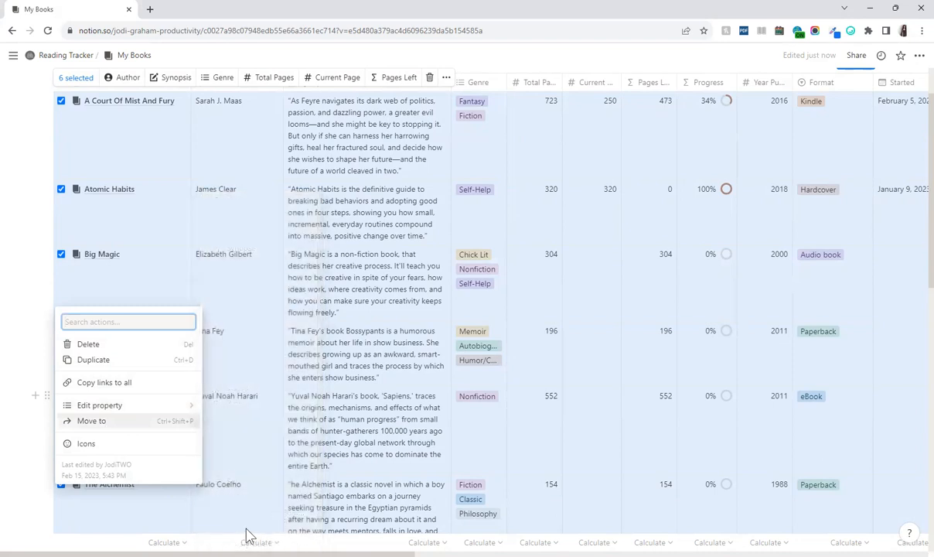
left_click(120, 532)
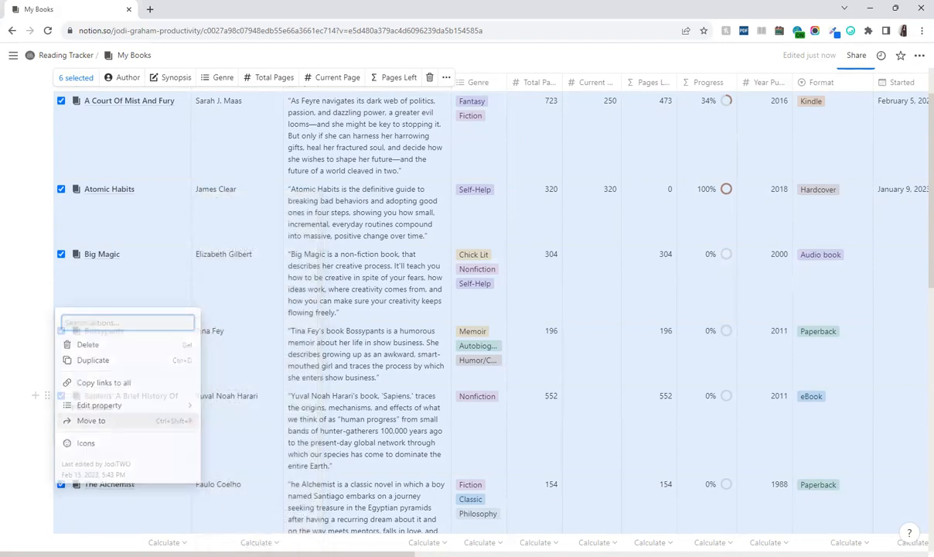
left_click(21, 537)
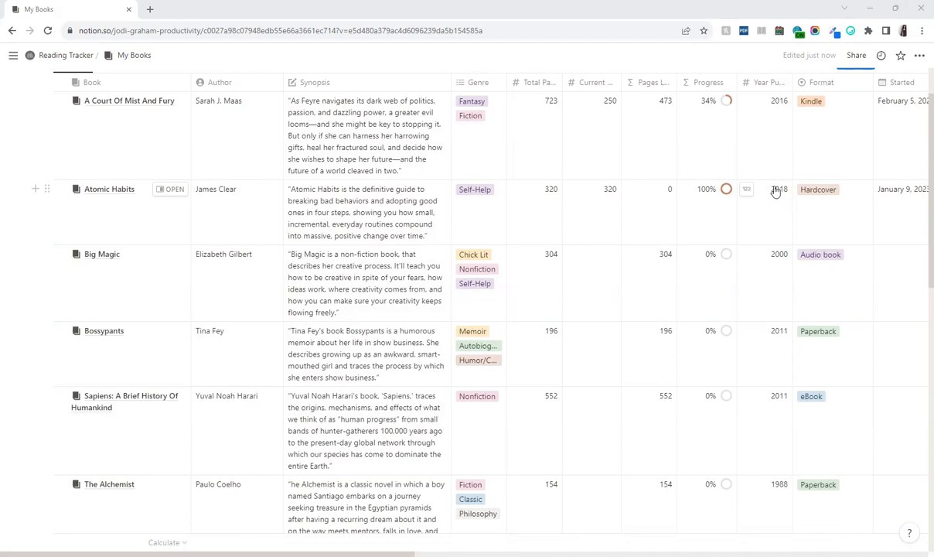
scroll(772, 185, "up", 2)
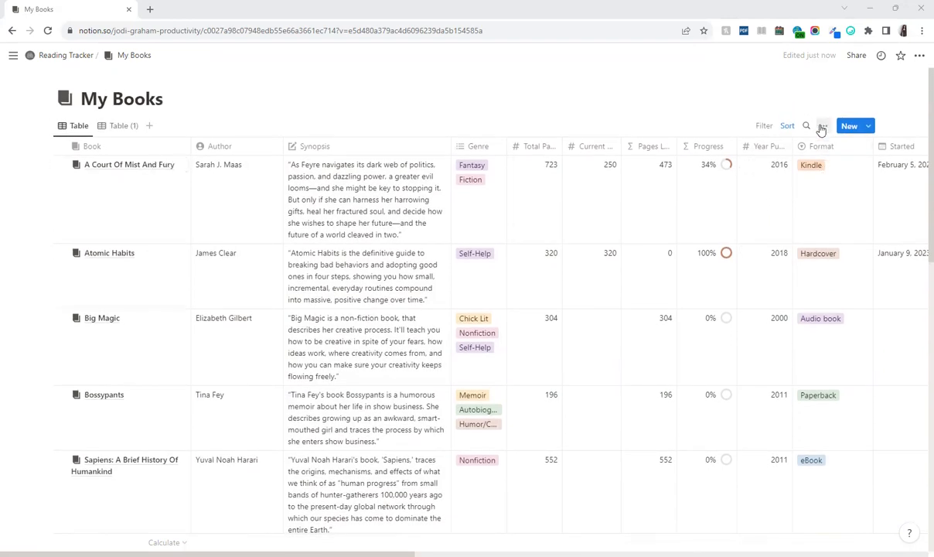
Hide and re-show the Borrowed From property in the My Books table, then bring up Sort
left_click(822, 127)
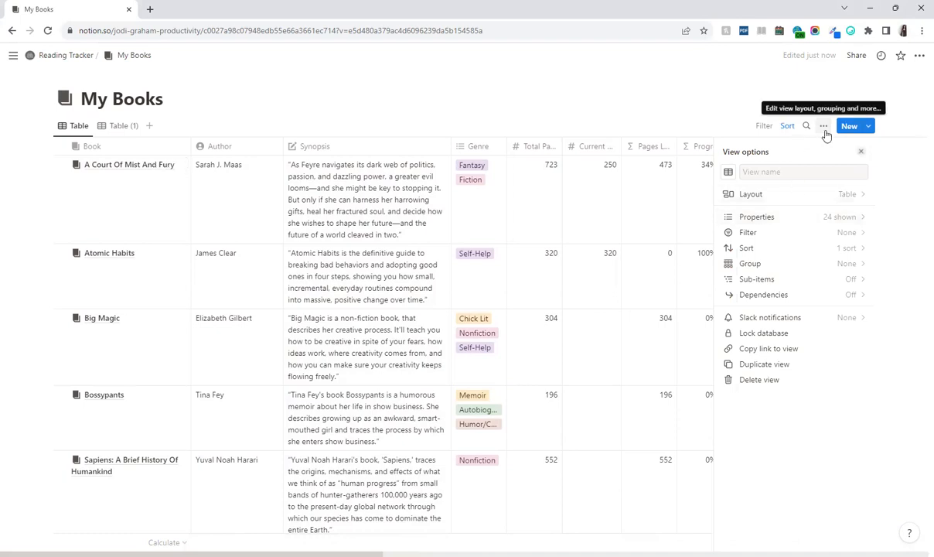
left_click(813, 217)
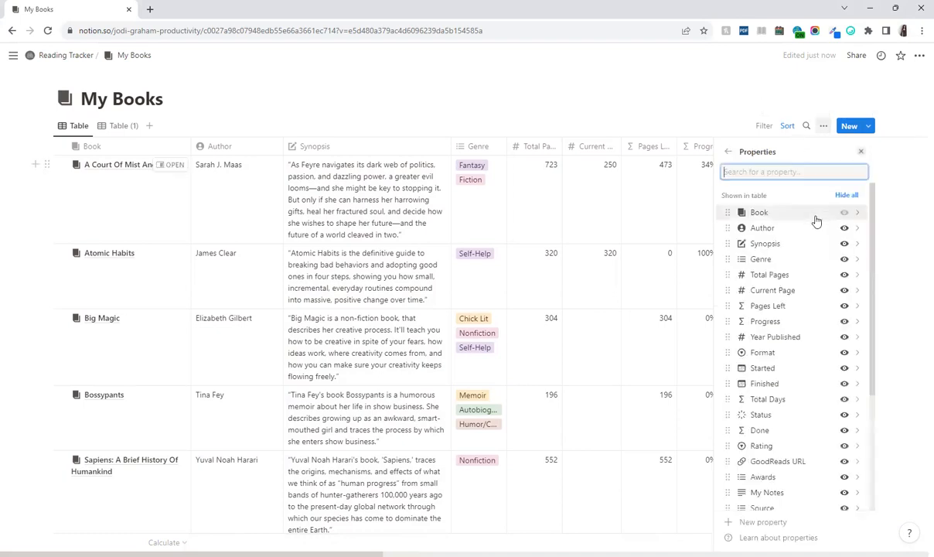
scroll(811, 309, "down", 3)
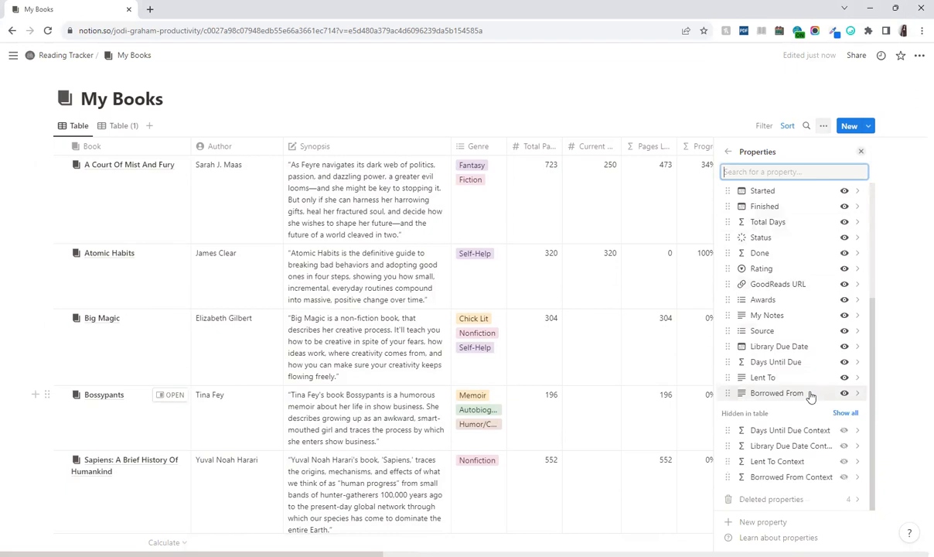
scroll(799, 392, "up", 3)
scroll(843, 317, "down", 3)
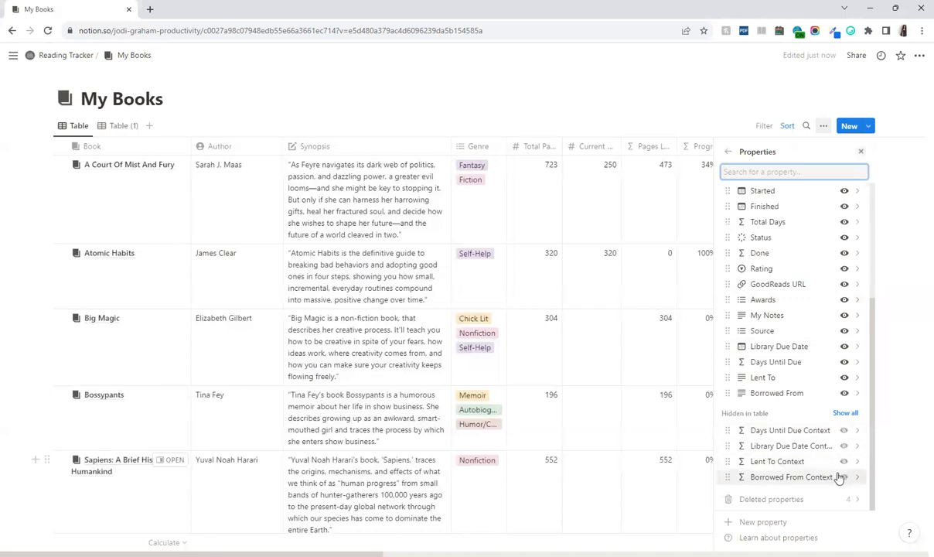
left_click(844, 393)
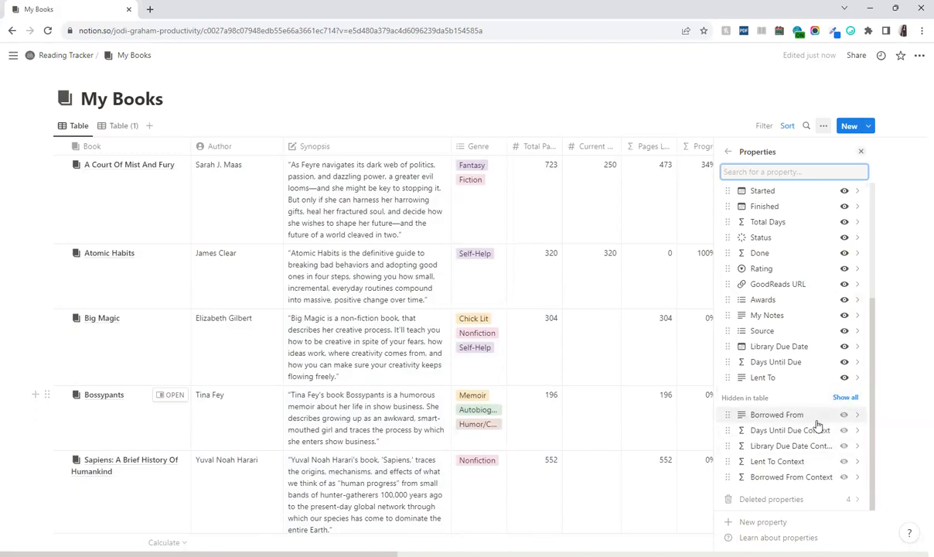
left_click(845, 415)
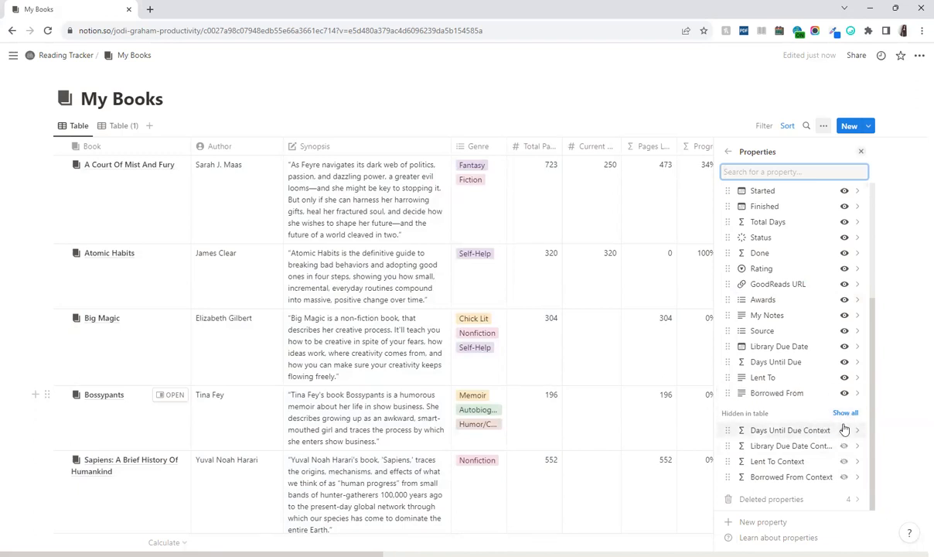
left_click(823, 125)
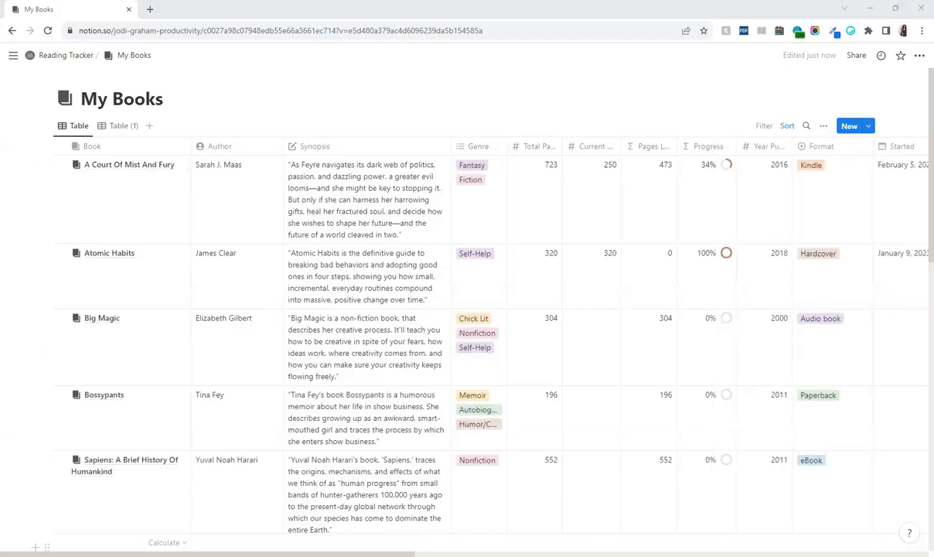
left_click(787, 126)
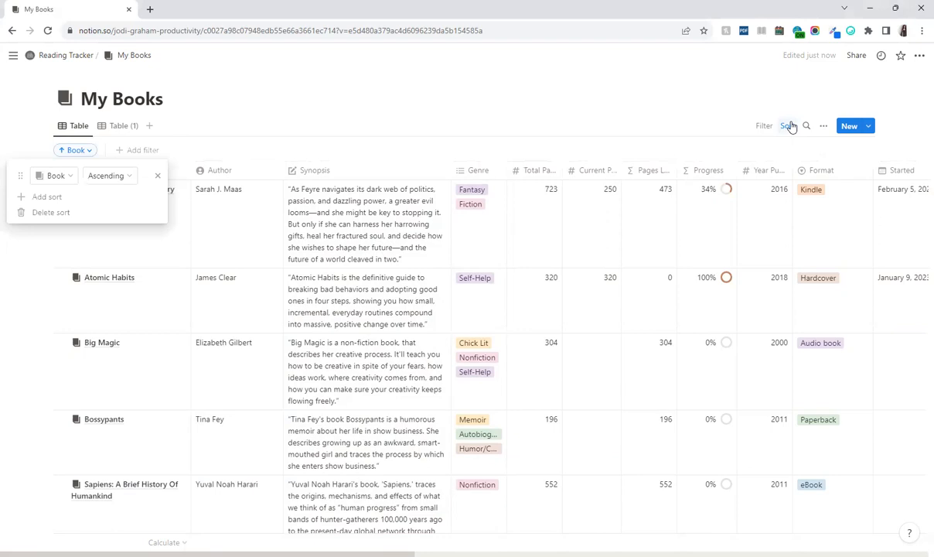
Browse the Ascending direction and Book sort-property choices, then dismiss the sort settings
left_click(108, 177)
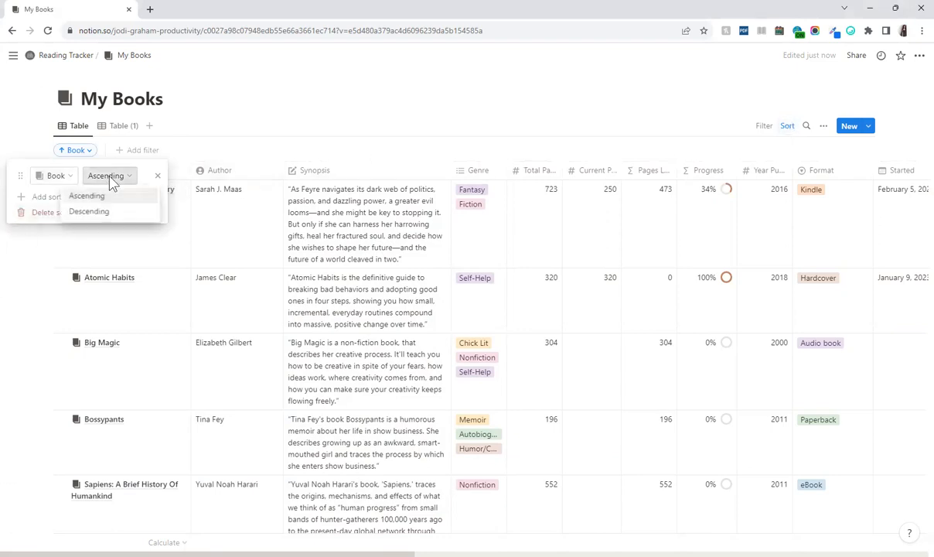
left_click(61, 177)
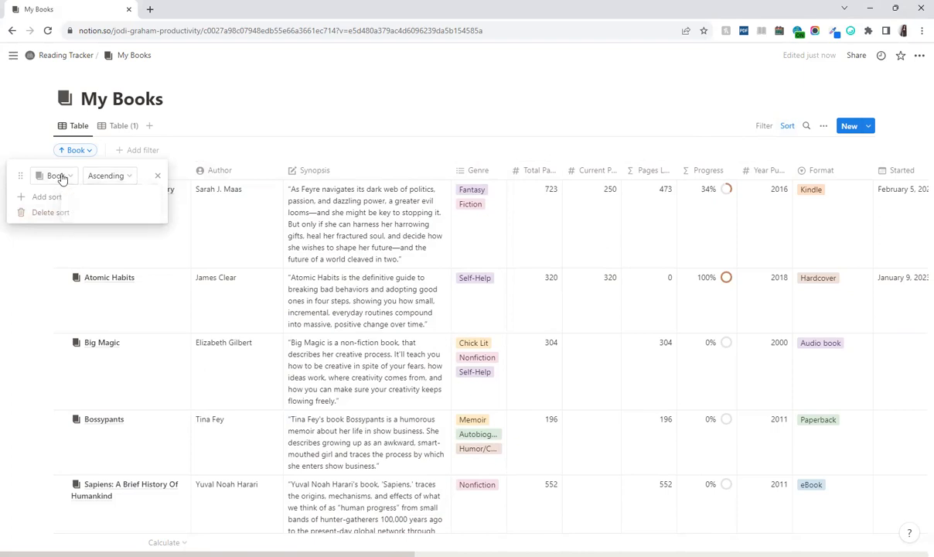
left_click(61, 177)
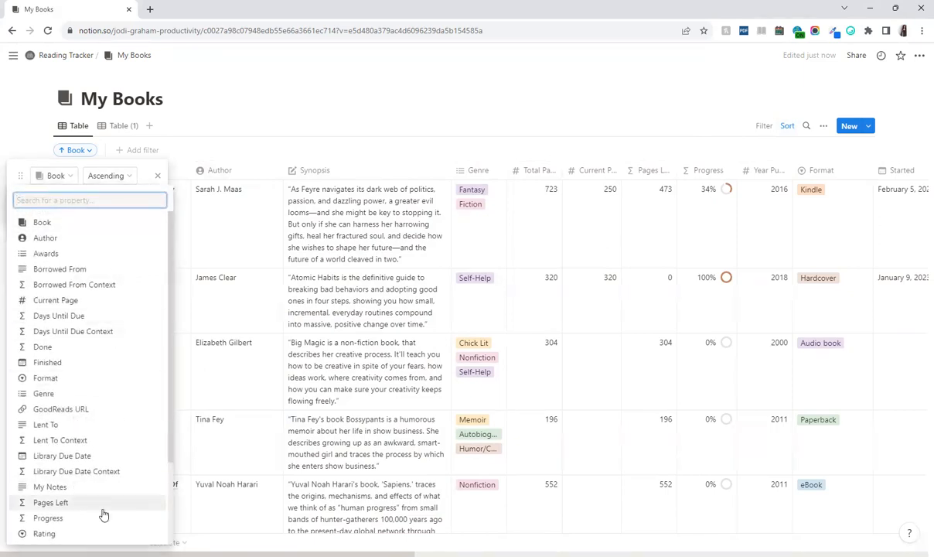
key("Escape")
left_click(763, 128)
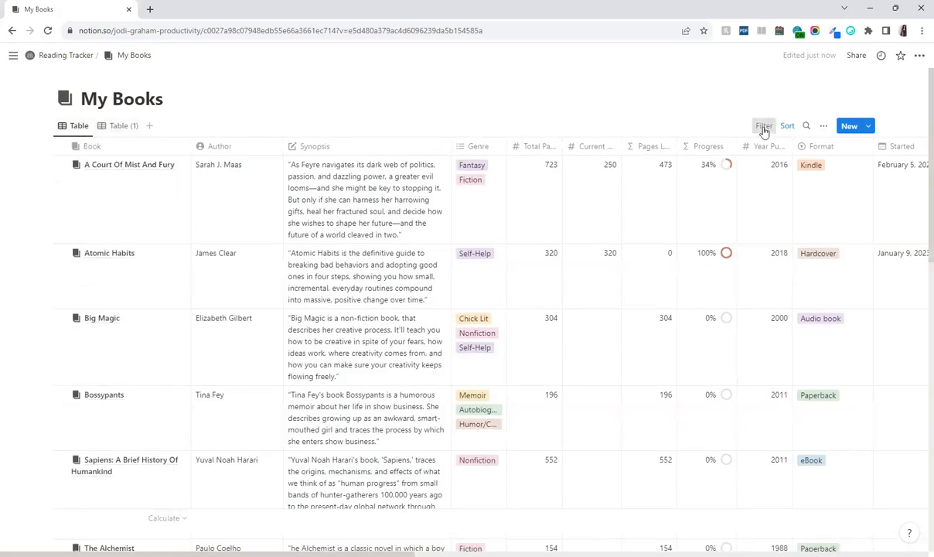
Bring up the list of properties to filter the books by, then close it
left_click(764, 128)
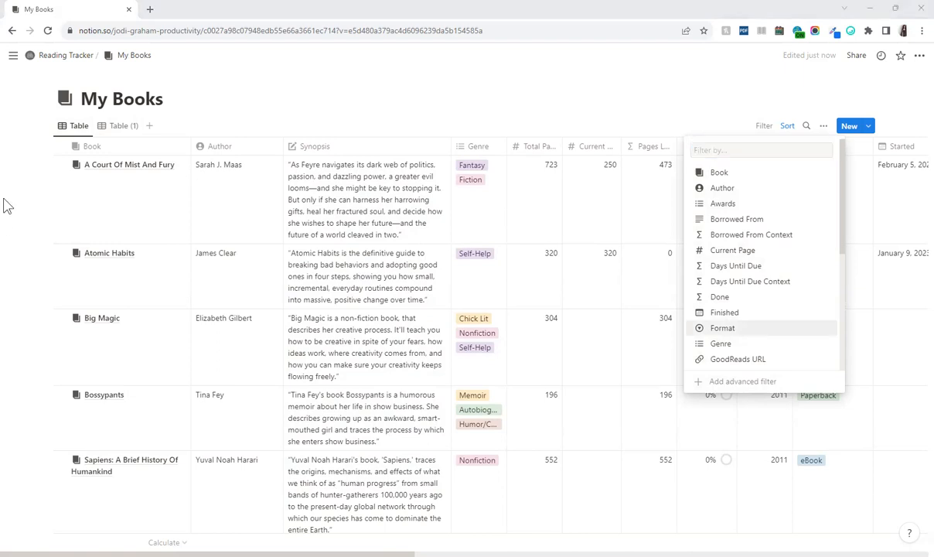
mouse_move(4, 186)
key("Escape")
Go to CRM Tracker, open the Client Sessions database, and scroll through the By Client view
mouse_move(8, 224)
left_click(52, 230)
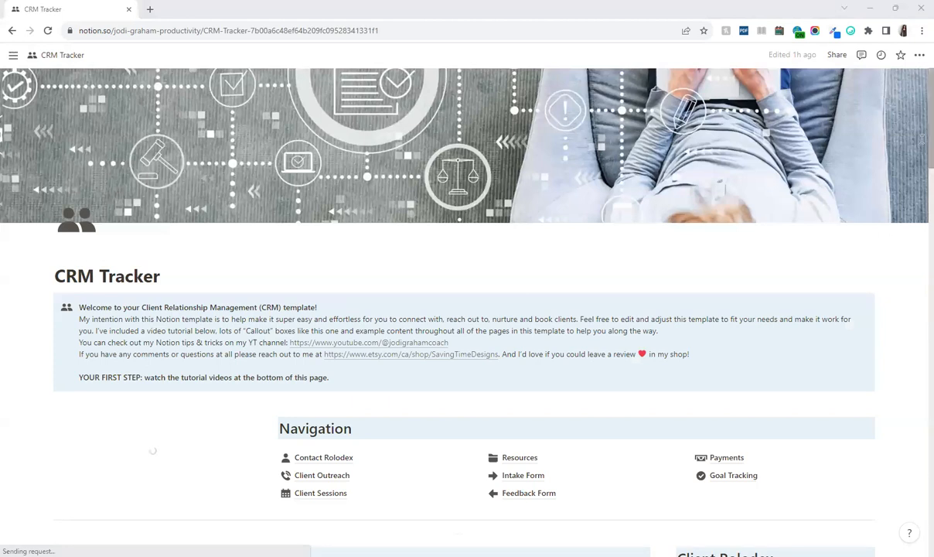
left_click(316, 495)
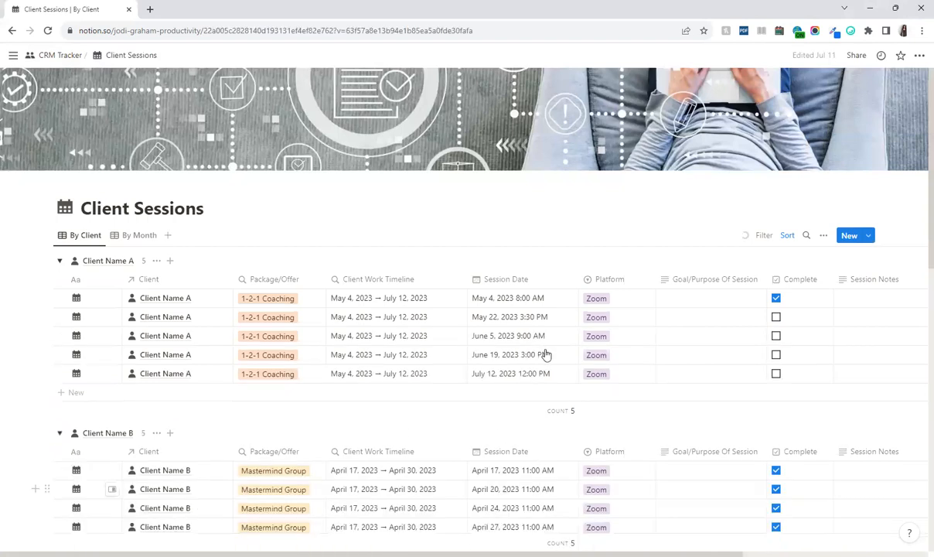
scroll(649, 368, "down", 1)
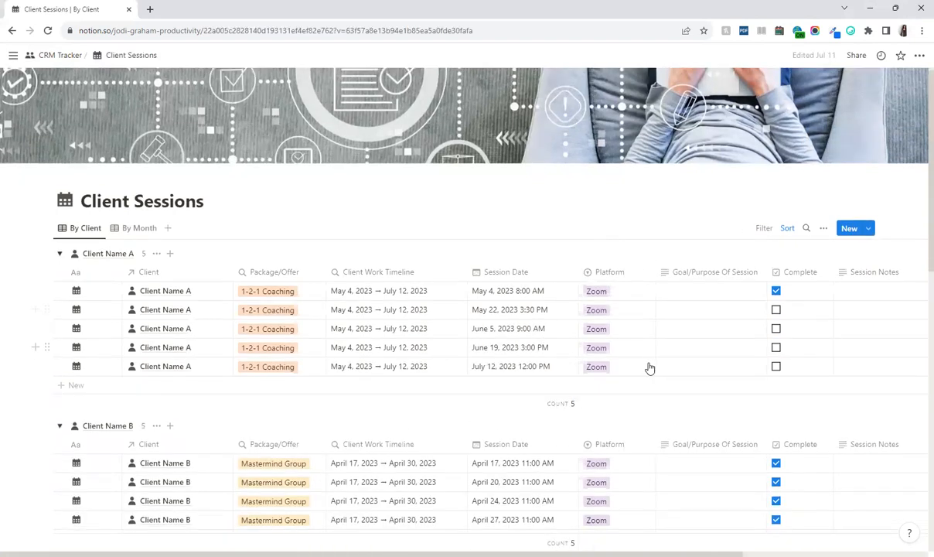
scroll(105, 243, "down", 2)
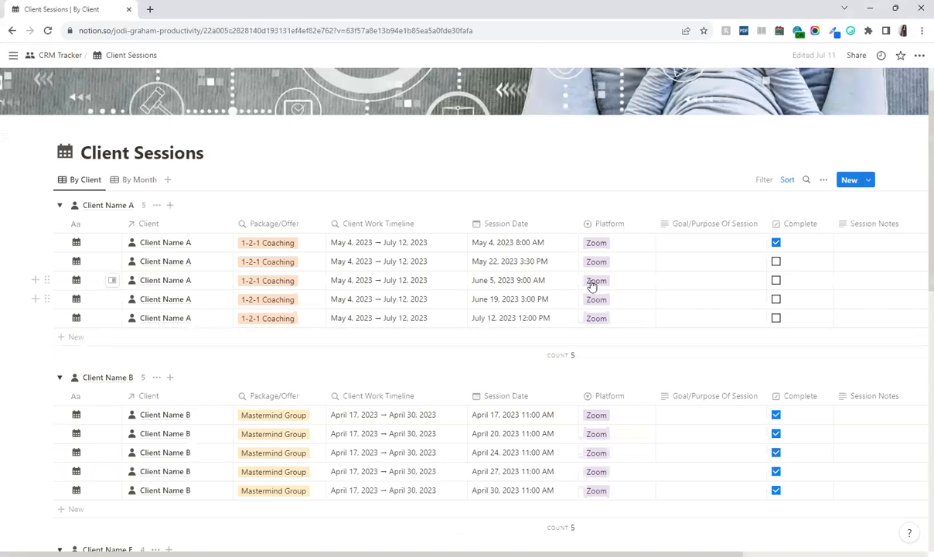
scroll(152, 330, "down", 1)
scroll(108, 264, "down", 2)
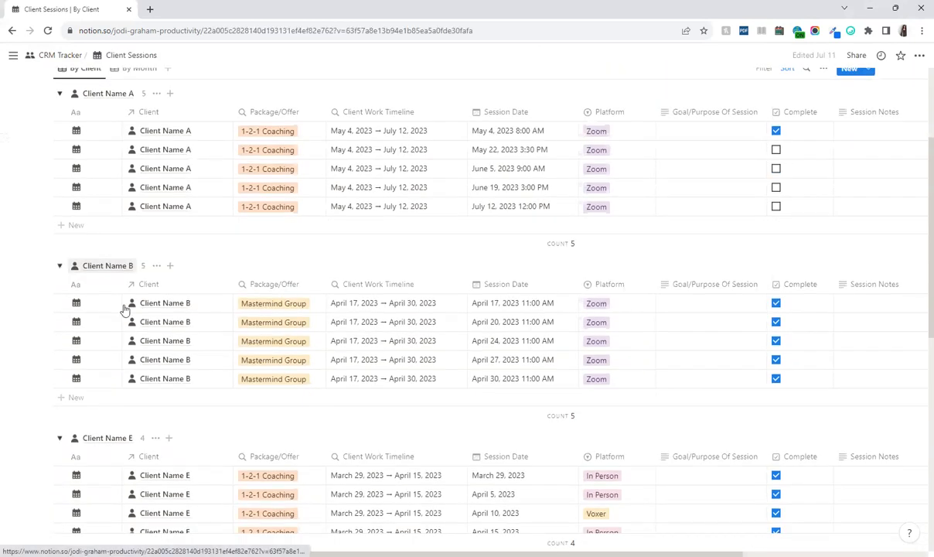
scroll(132, 348, "down", 3)
scroll(209, 387, "down", 1)
scroll(202, 350, "up", 5)
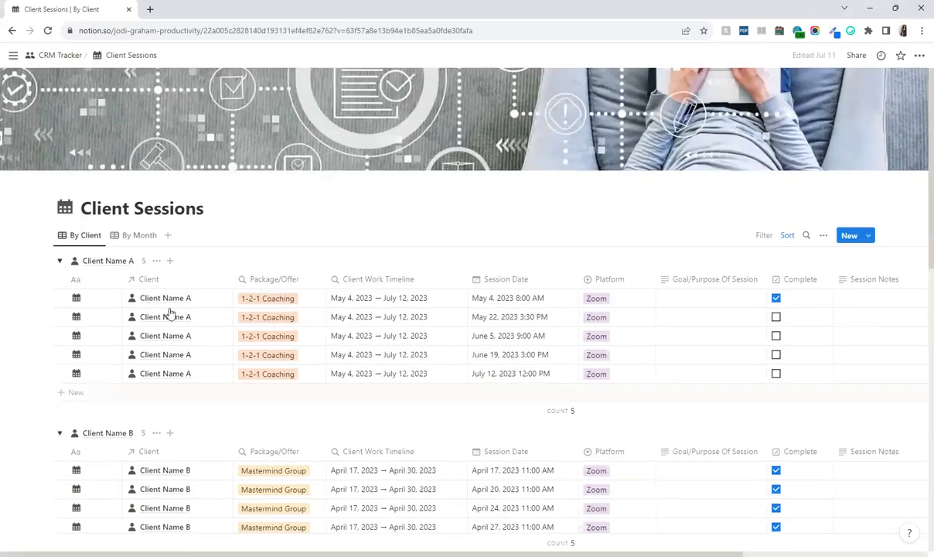
Switch to the By Month view and scroll through sessions grouped under Apr 2023
left_click(133, 236)
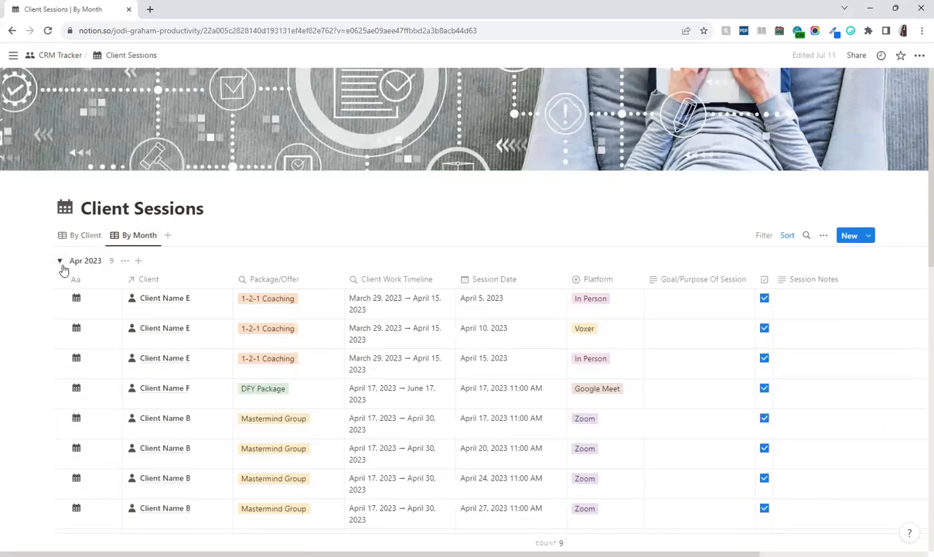
scroll(247, 287, "down", 1)
scroll(253, 288, "down", 2)
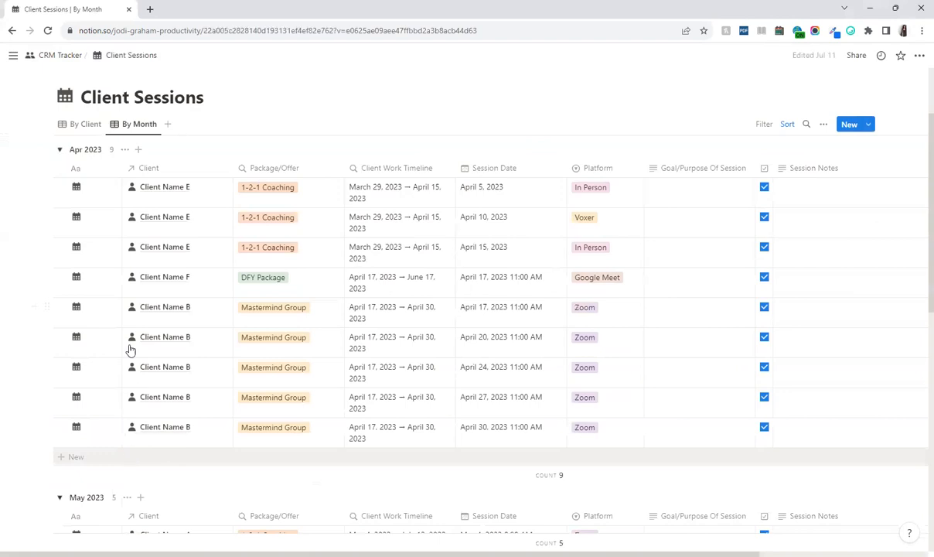
scroll(112, 240, "down", 3)
scroll(108, 232, "down", 1)
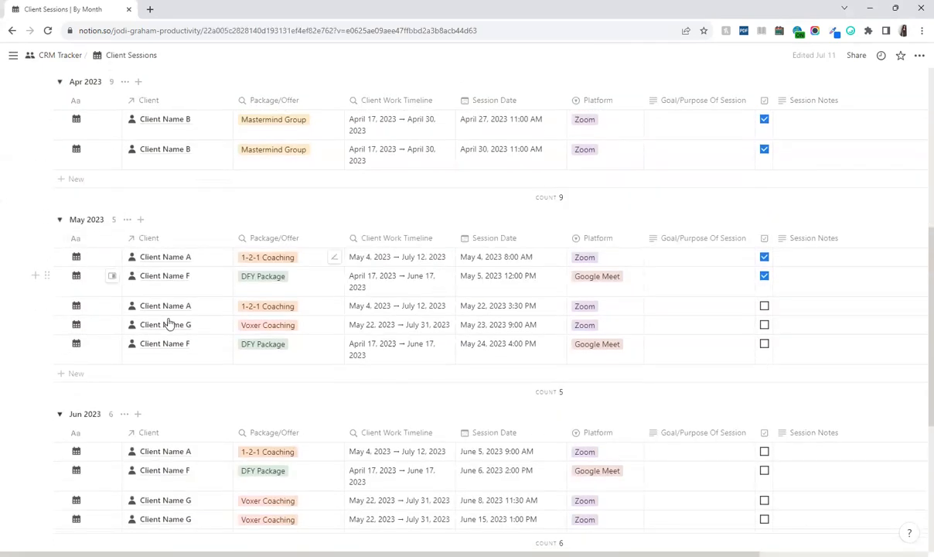
scroll(85, 386, "down", 2)
scroll(100, 394, "up", 10)
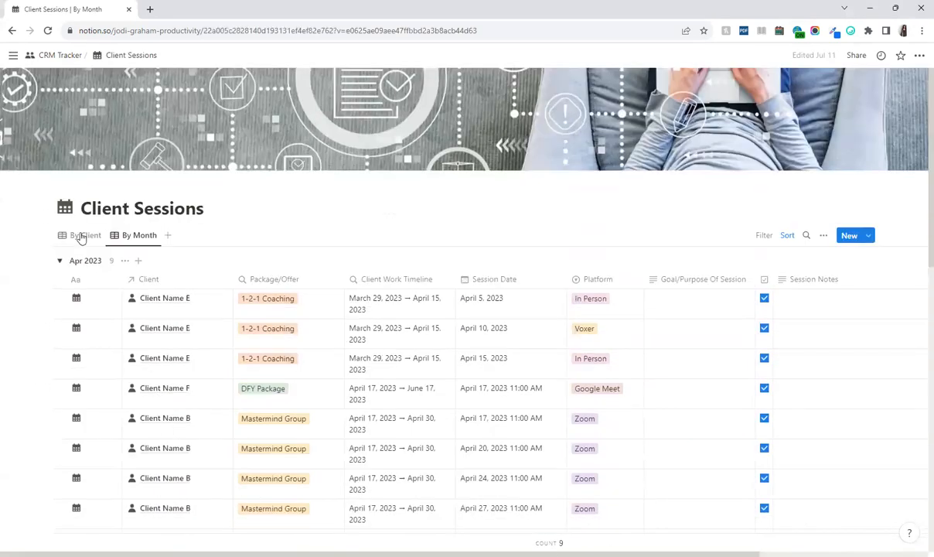
Switch Client Sessions to the By Client view, showing 5 sessions per client group
left_click(79, 235)
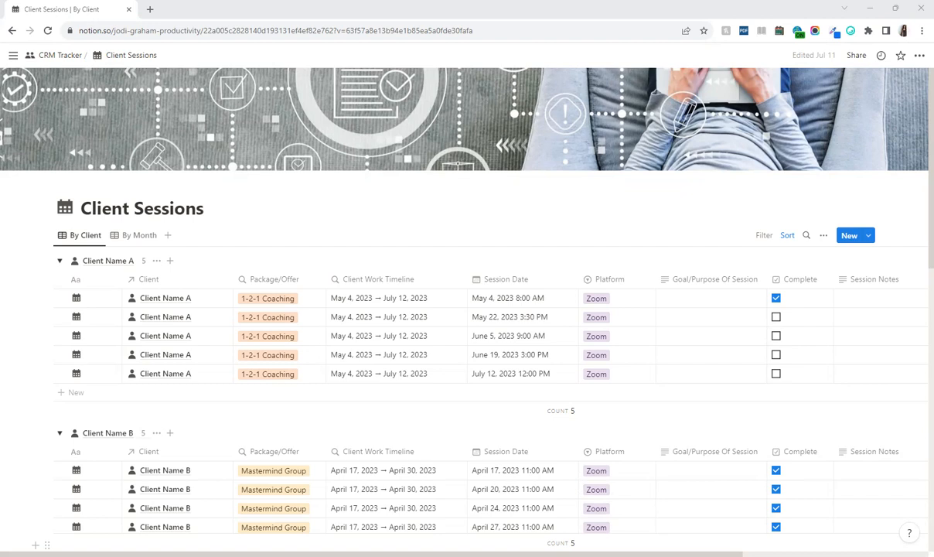
mouse_move(4, 284)
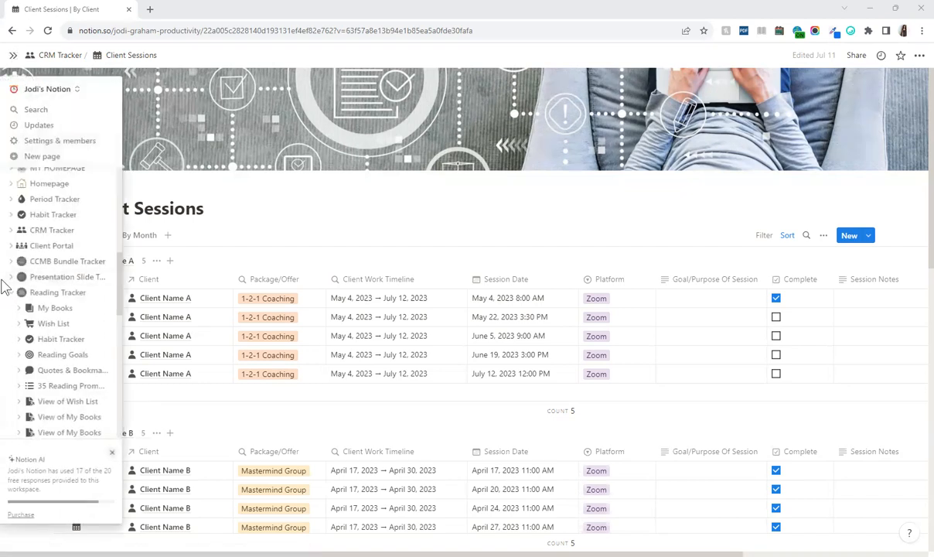
Revisit My Books, then go up to Reading Tracker and open the Reading Wish List view settings
left_click(55, 308)
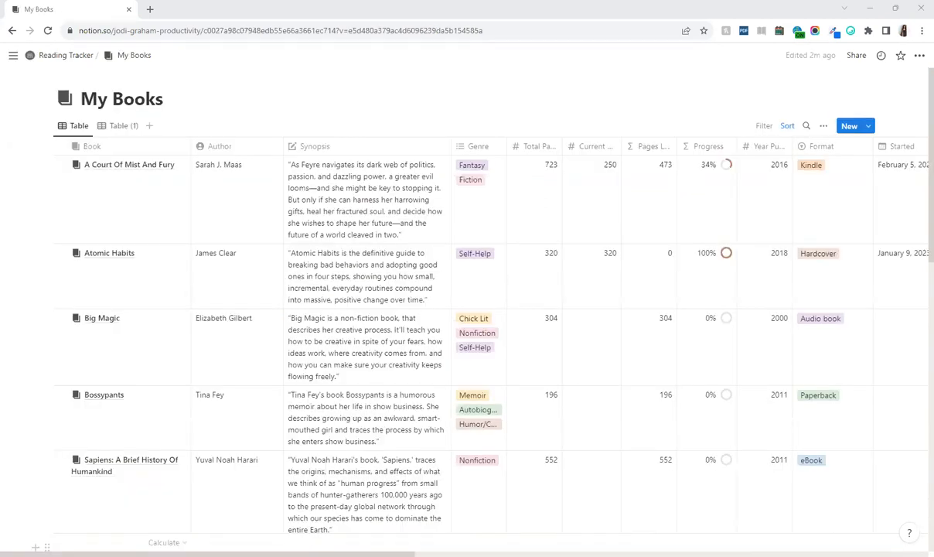
left_click(824, 128)
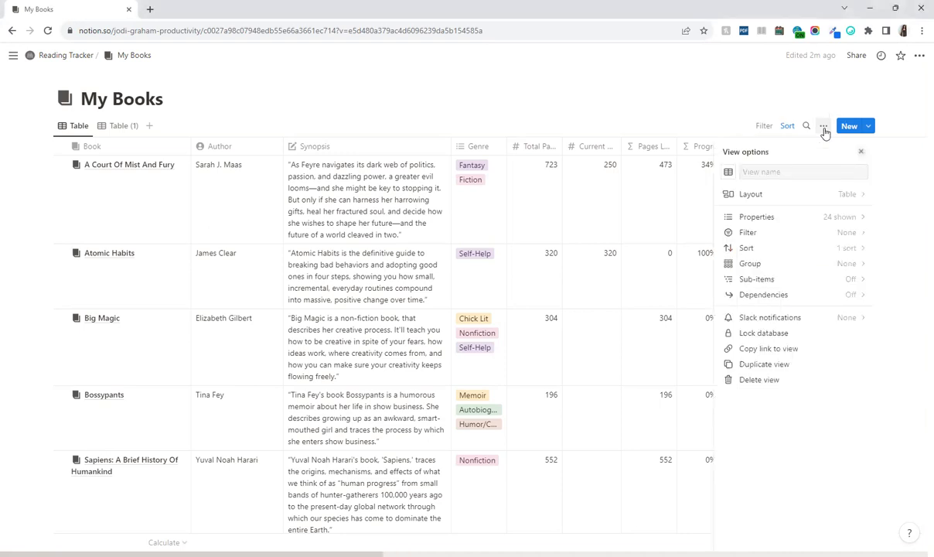
left_click(68, 56)
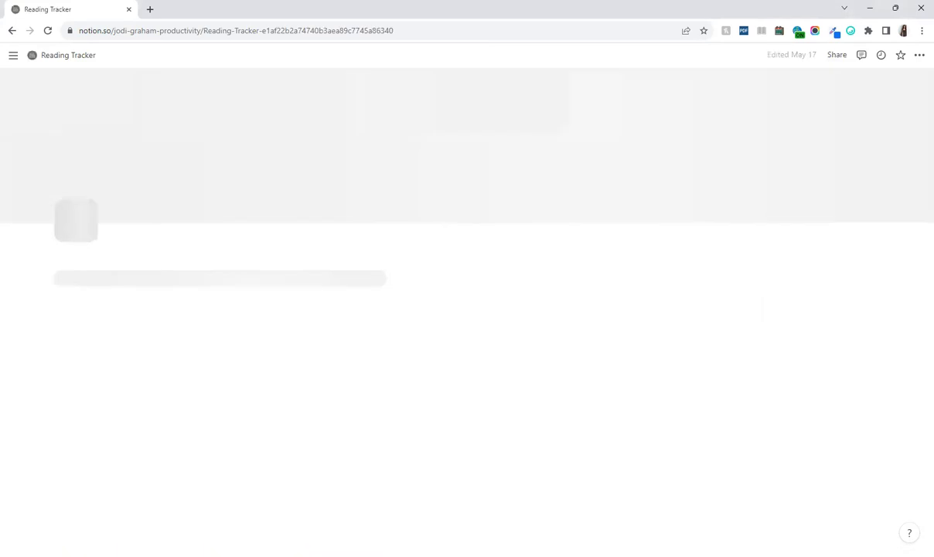
scroll(917, 255, "down", 3)
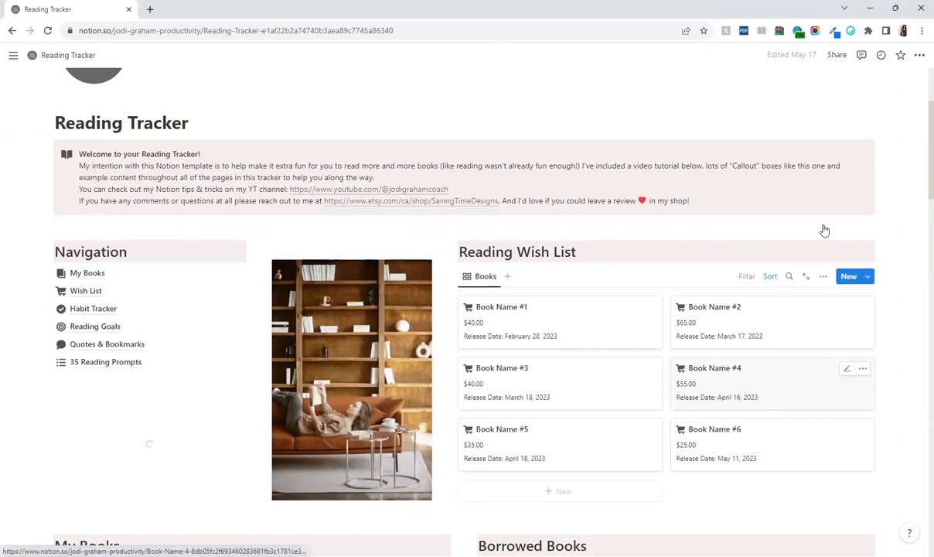
scroll(826, 231, "down", 1)
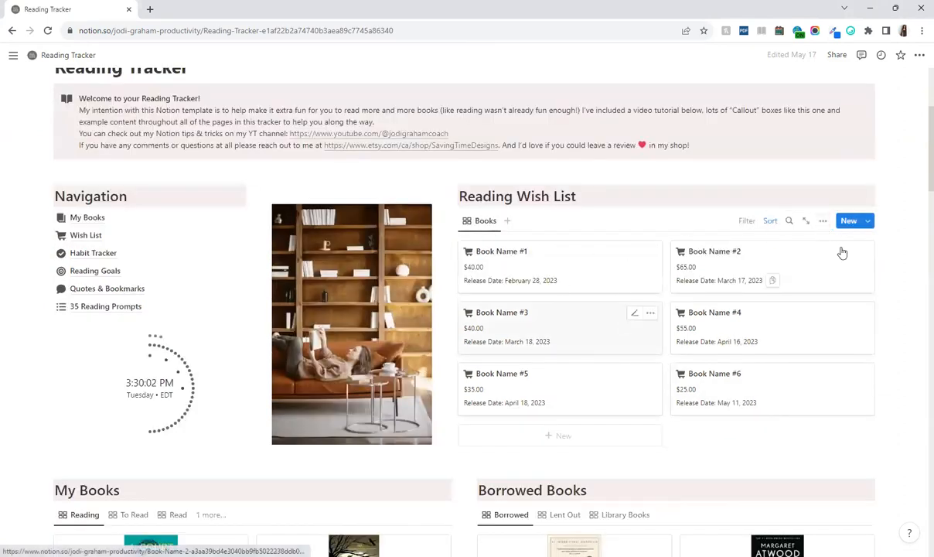
left_click(825, 222)
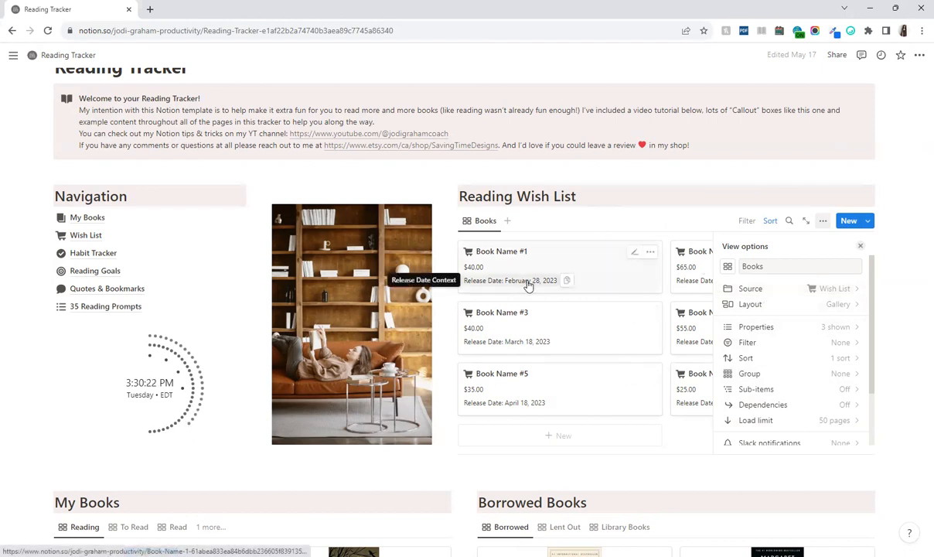
Open the Reading Wish List gallery Layout and toggle Show database title on, then off again
left_click(782, 307)
left_click(856, 372)
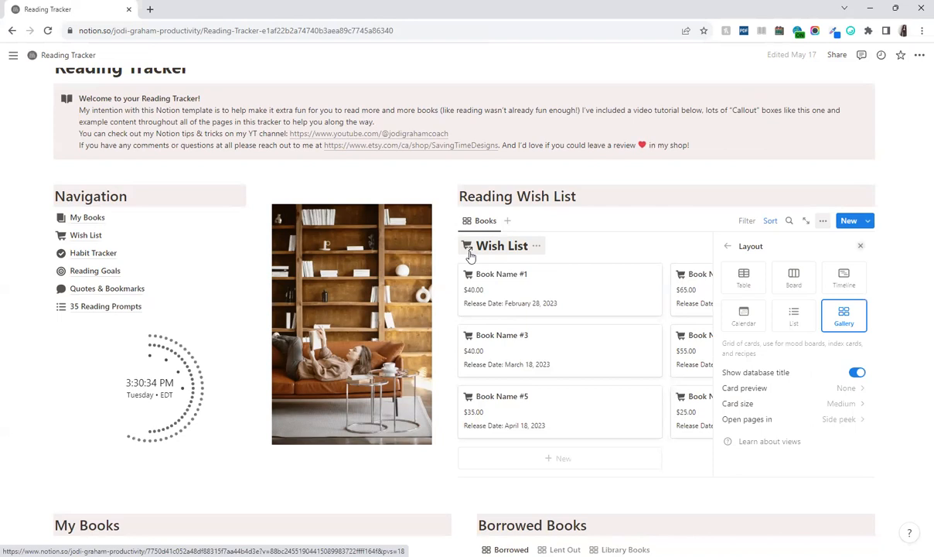
left_click(854, 374)
Drag a View of My Books page up one slot under Reading Tracker in the sidebar
mouse_move(4, 224)
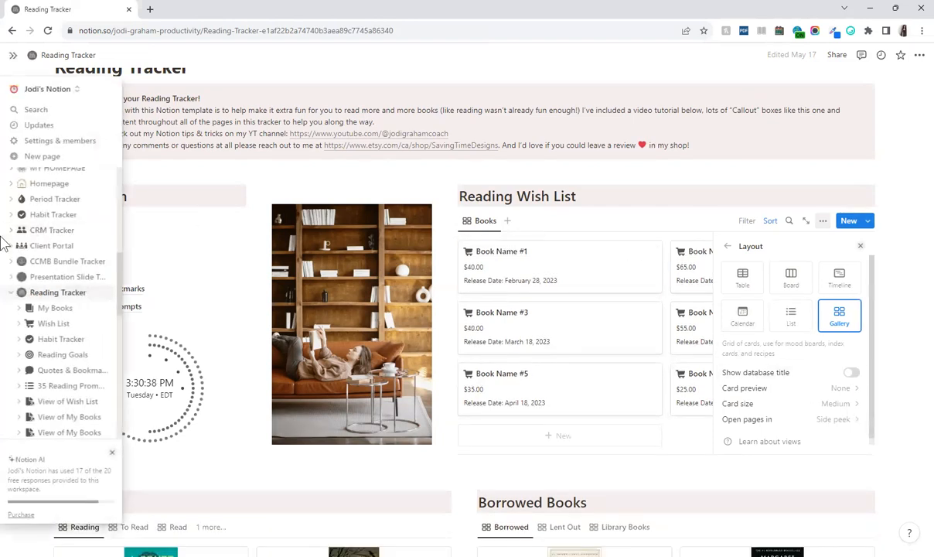
scroll(10, 294, "down", 1)
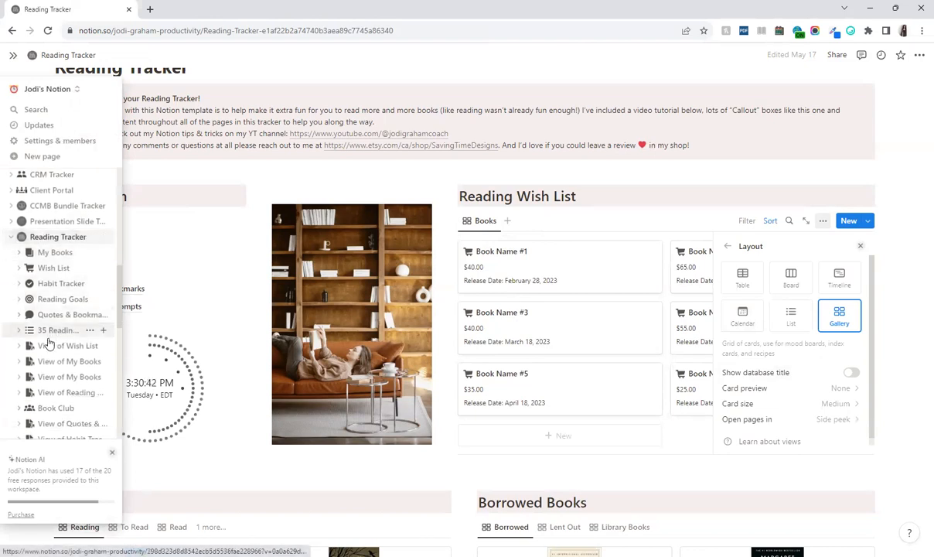
scroll(45, 400, "down", 1)
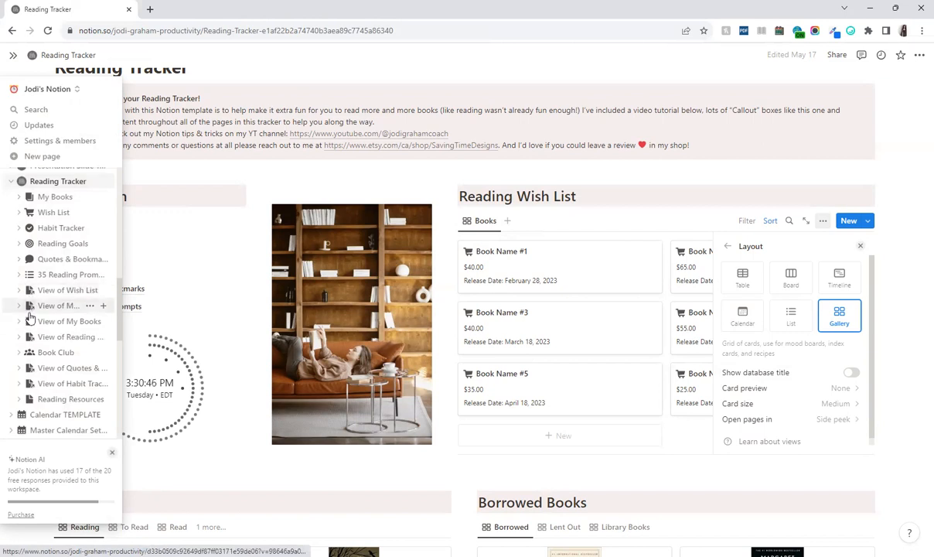
left_click_drag(30, 323, 31, 309)
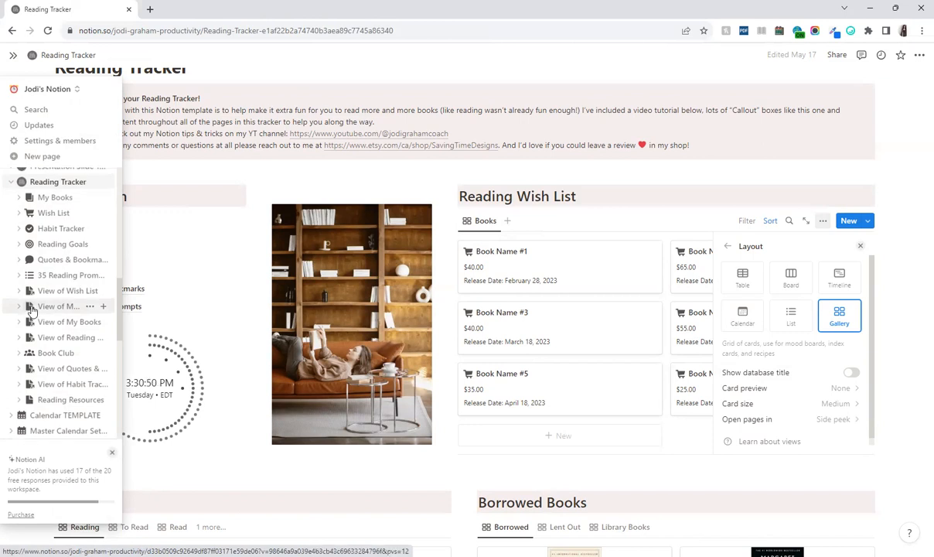
scroll(31, 309, "up", 1)
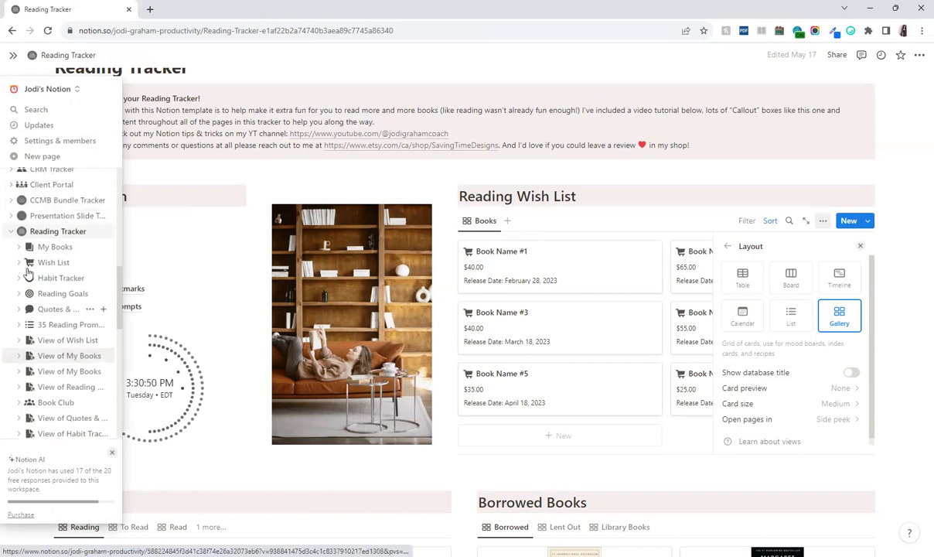
scroll(33, 313, "up", 1)
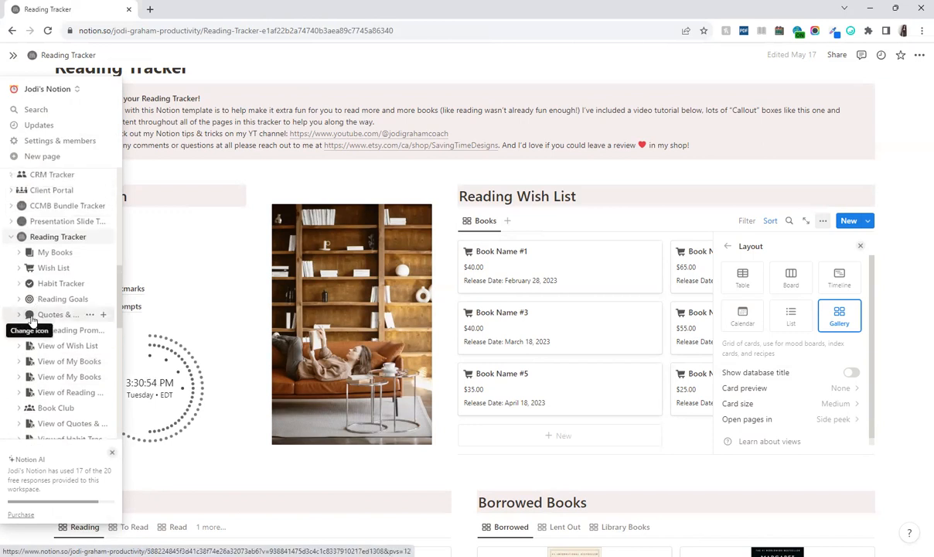